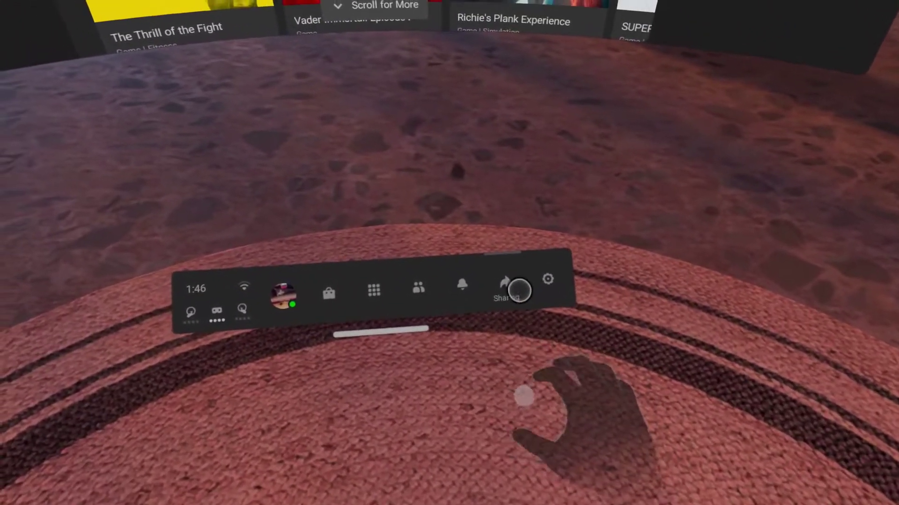
Step: From the Quest home universal menu, bring up the Sharing options (Recording, Take Photo, Go Live, Cast)
{"action": "left_click", "coordinate": [590, 334]}
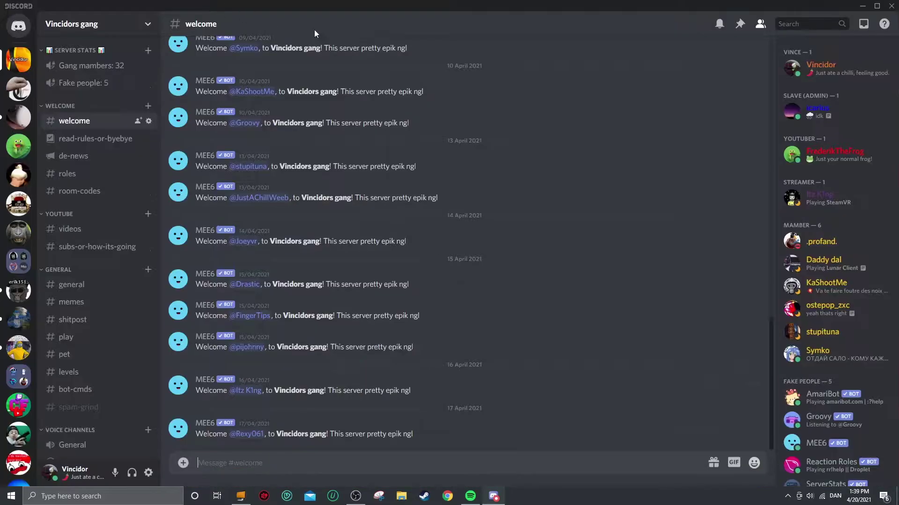
Step: Scroll the Discord member list down and back up
{"action": "scroll", "coordinate": [830, 274], "scroll_direction": "down", "scroll_amount": 5}
{"action": "scroll", "coordinate": [832, 274], "scroll_direction": "up", "scroll_amount": 5}
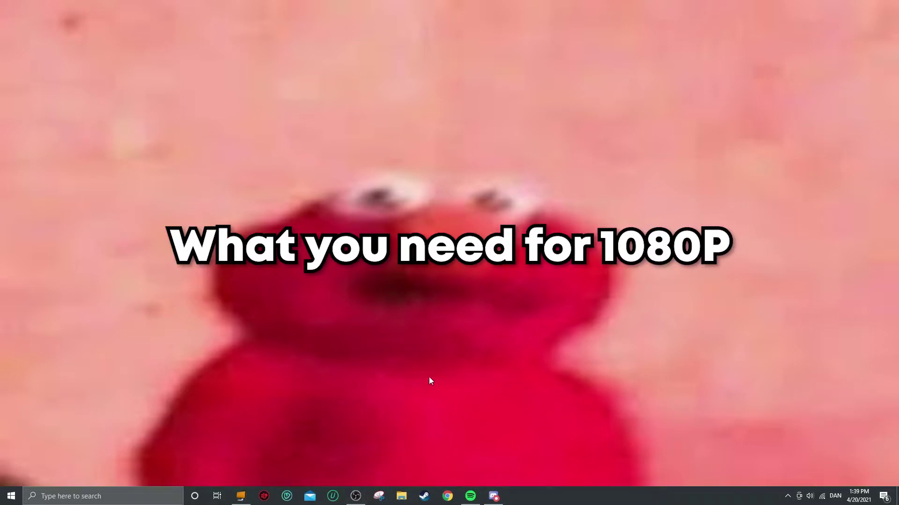
{"action": "left_click", "coordinate": [103, 496]}
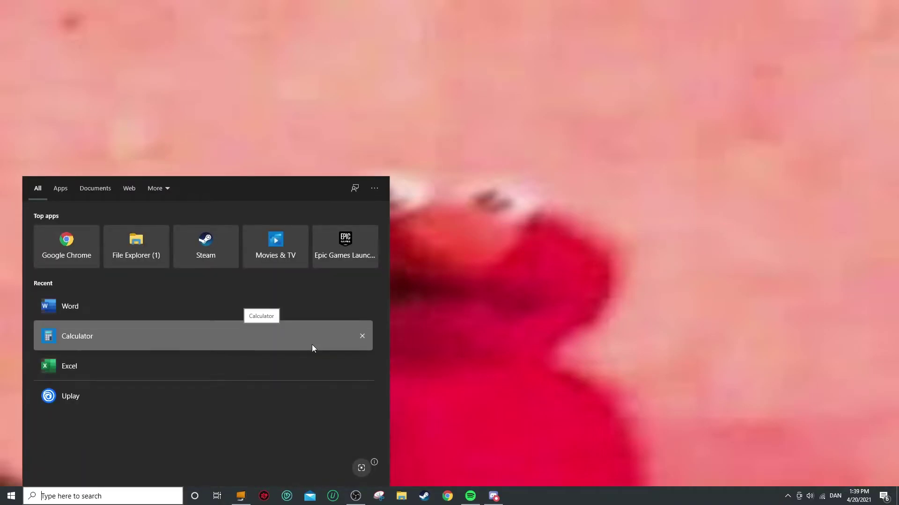
{"action": "type", "text": "siode"}
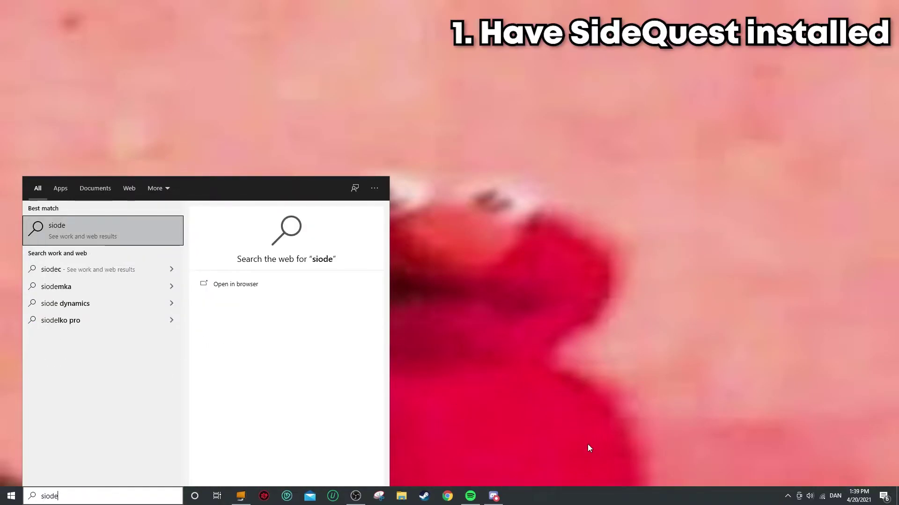
{"action": "key", "text": "BackSpace"}
{"action": "key", "text": "BackSpace"}
{"action": "key", "text": "BackSpace"}
{"action": "type", "text": "de"}
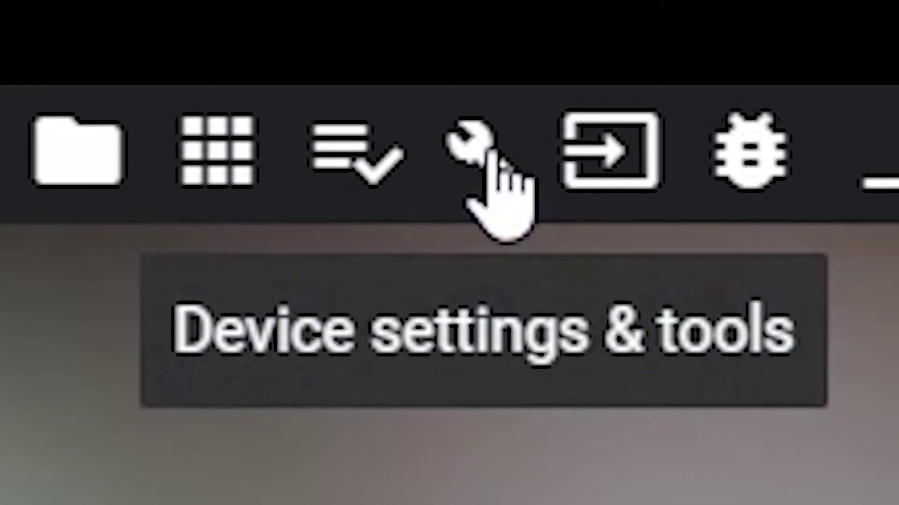
Step: In the headset's device settings, switch Full Rate Capture ON for 60/72fps recordings
{"action": "left_click", "coordinate": [492, 154]}
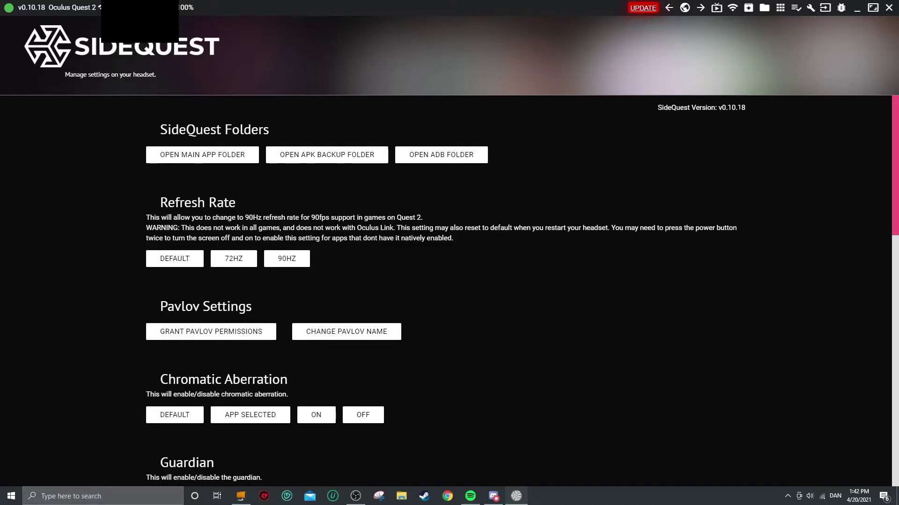
{"action": "scroll", "coordinate": [693, 171], "scroll_direction": "down", "scroll_amount": 3}
{"action": "scroll", "coordinate": [163, 283], "scroll_direction": "down", "scroll_amount": 1}
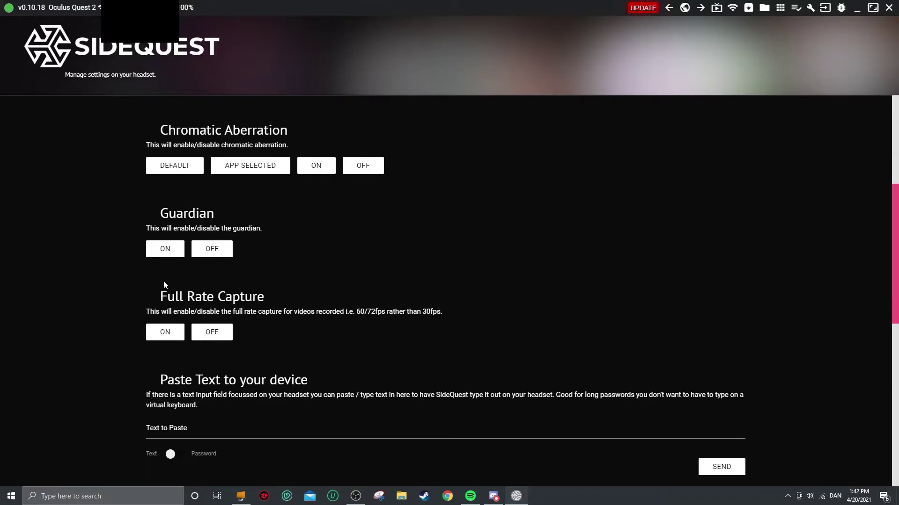
{"action": "left_click_drag", "start_coordinate": [161, 297], "coordinate": [253, 295]}
{"action": "left_click", "coordinate": [267, 295]}
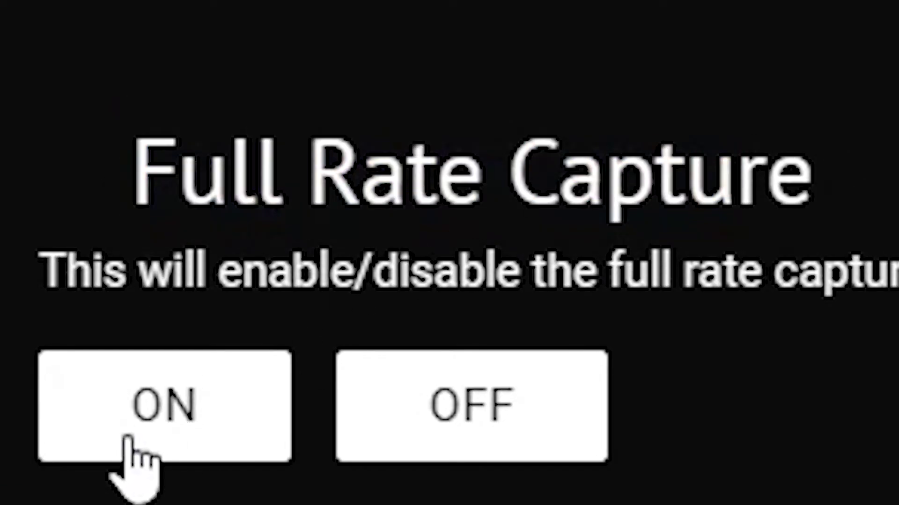
{"action": "left_click", "coordinate": [143, 412]}
{"action": "scroll", "coordinate": [179, 331], "scroll_direction": "down", "scroll_amount": 3}
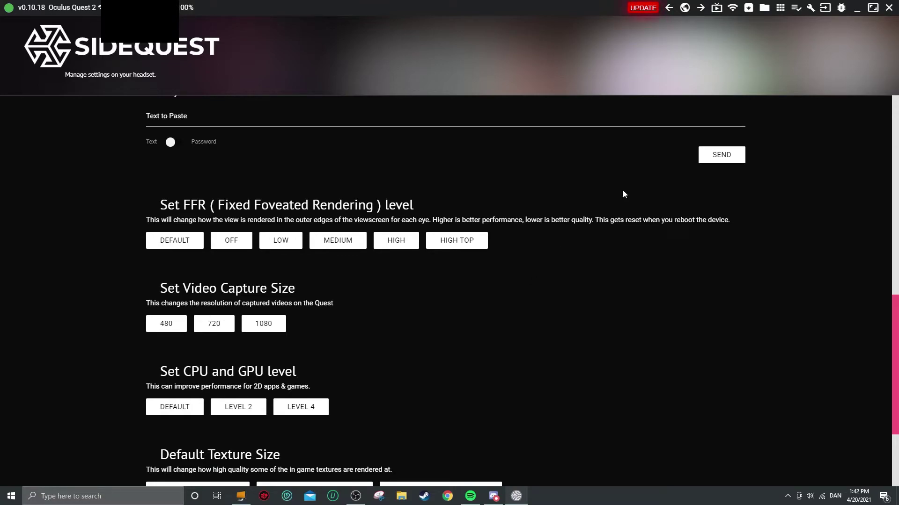
Step: Run a custom ADB setprop command setting the capture bitrate to 20000000
{"action": "left_click", "coordinate": [827, 11]}
{"action": "left_click", "coordinate": [688, 68]}
{"action": "left_click", "coordinate": [826, 10]}
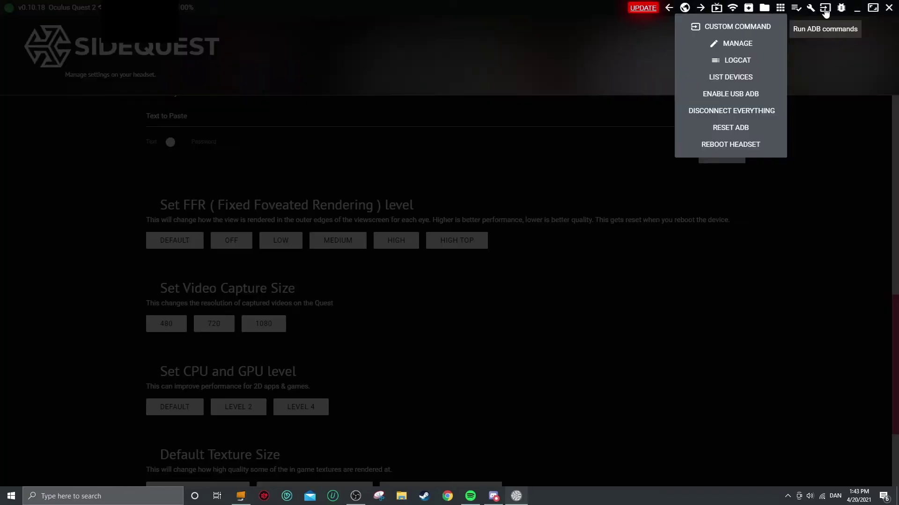
{"action": "left_click", "coordinate": [416, 229]}
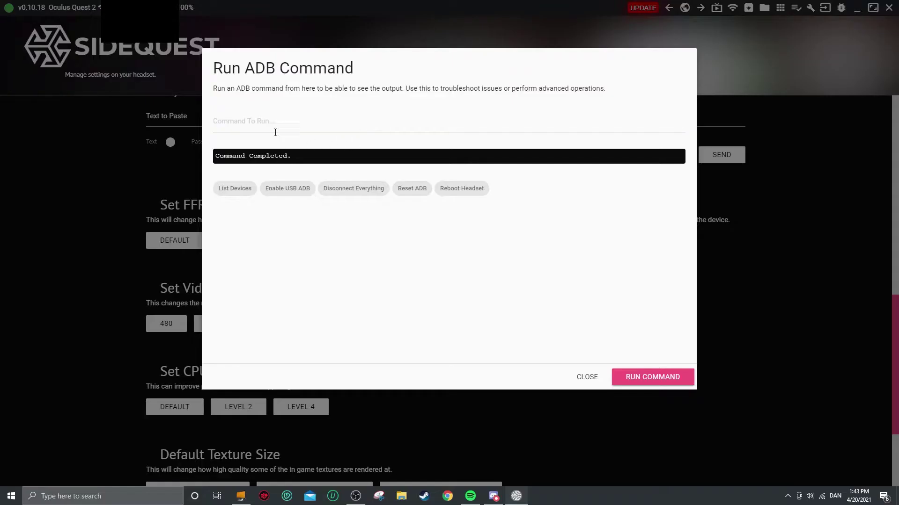
{"action": "type", "text": "shell setprop debug.oculus.capture.bitrate 20000000"}
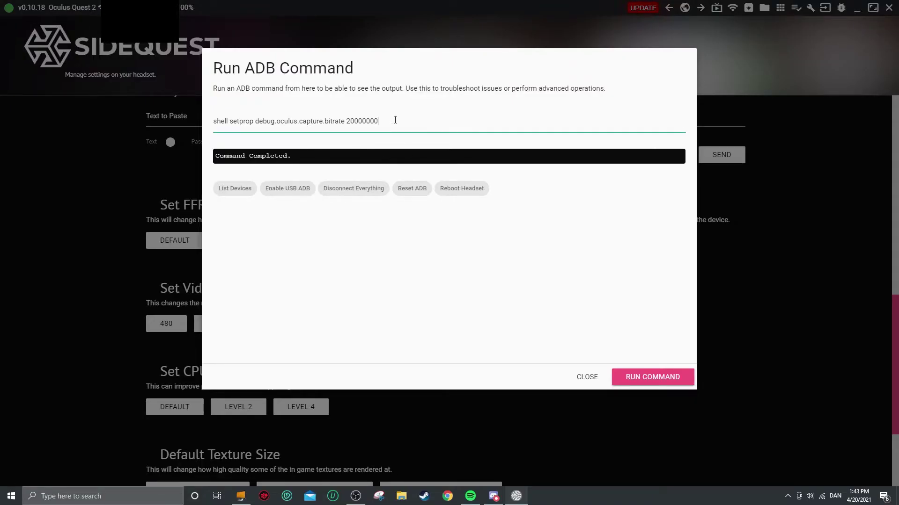
{"action": "left_click_drag", "start_coordinate": [395, 120], "coordinate": [169, 135]}
{"action": "left_click", "coordinate": [330, 307]}
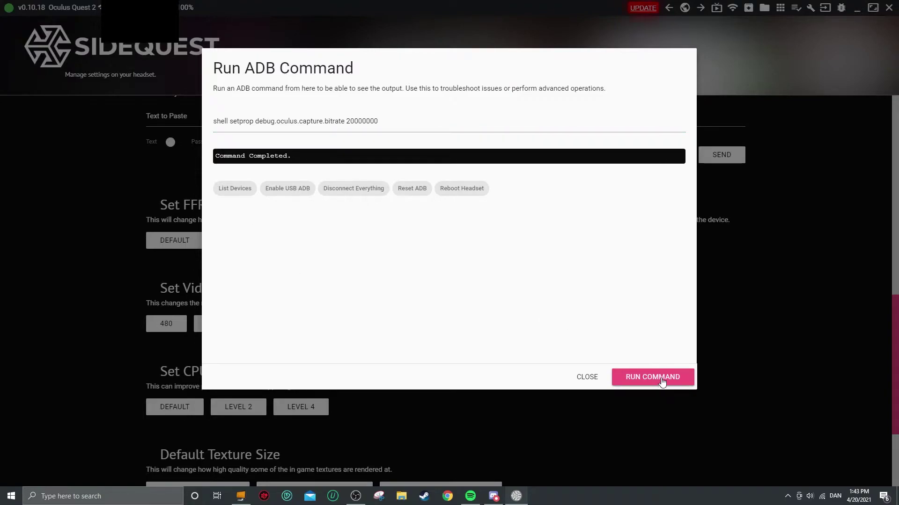
{"action": "left_click", "coordinate": [661, 382]}
{"action": "left_click", "coordinate": [588, 379]}
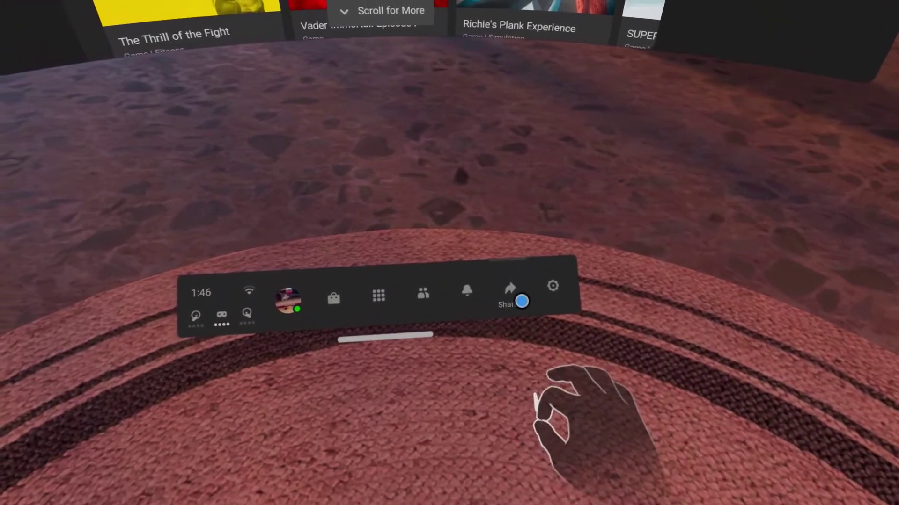
Step: Bring up the Quest Sharing options to begin recording a new clip
{"action": "left_click", "coordinate": [488, 262]}
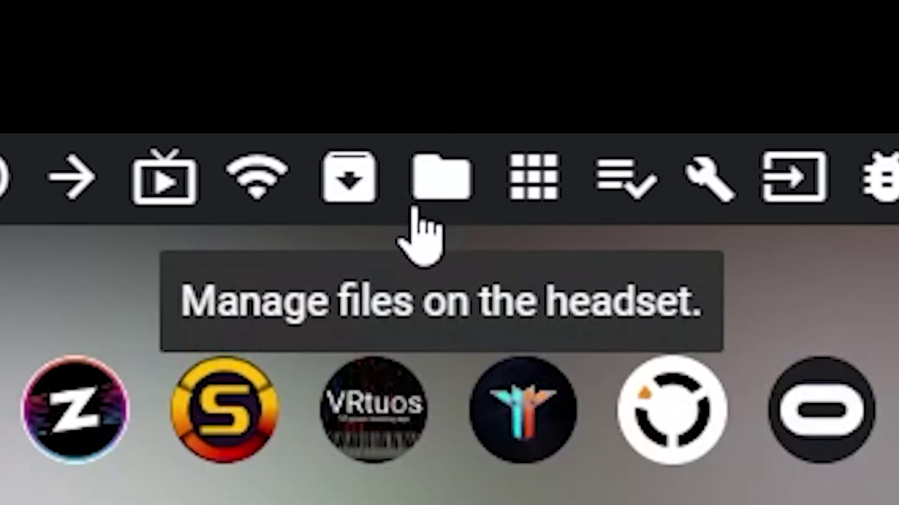
Step: Save com.oculus.shellenv-20210420-134551.mp4 from Oculus > VideoShots to the PC
{"action": "left_click", "coordinate": [416, 209]}
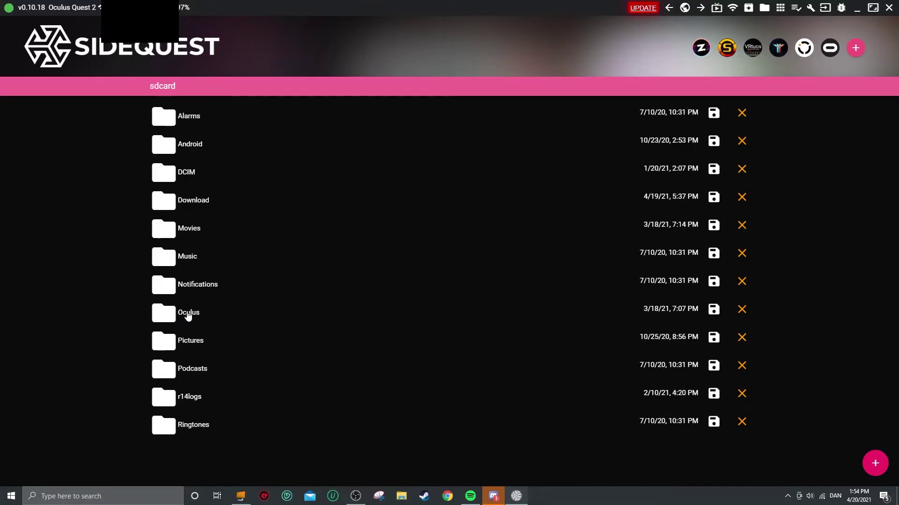
{"action": "left_click", "coordinate": [188, 314]}
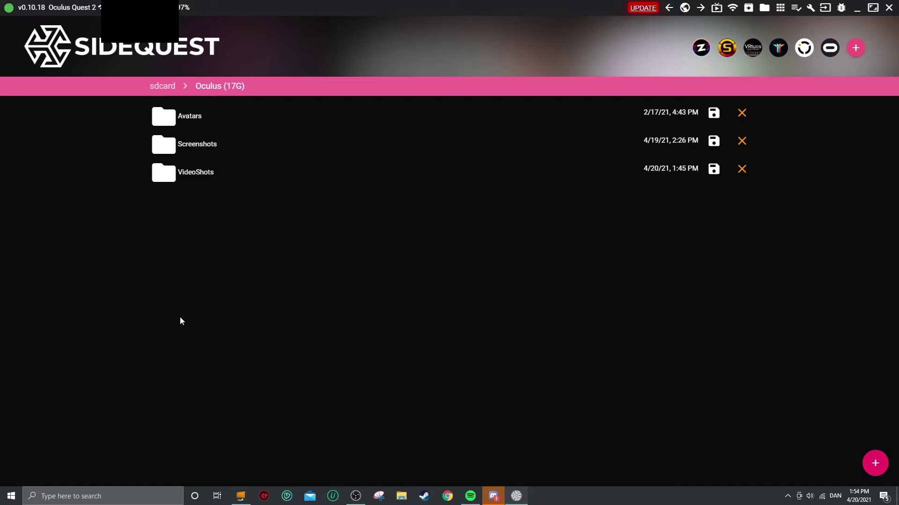
{"action": "left_click", "coordinate": [205, 175]}
{"action": "scroll", "coordinate": [279, 292], "scroll_direction": "down", "scroll_amount": 10}
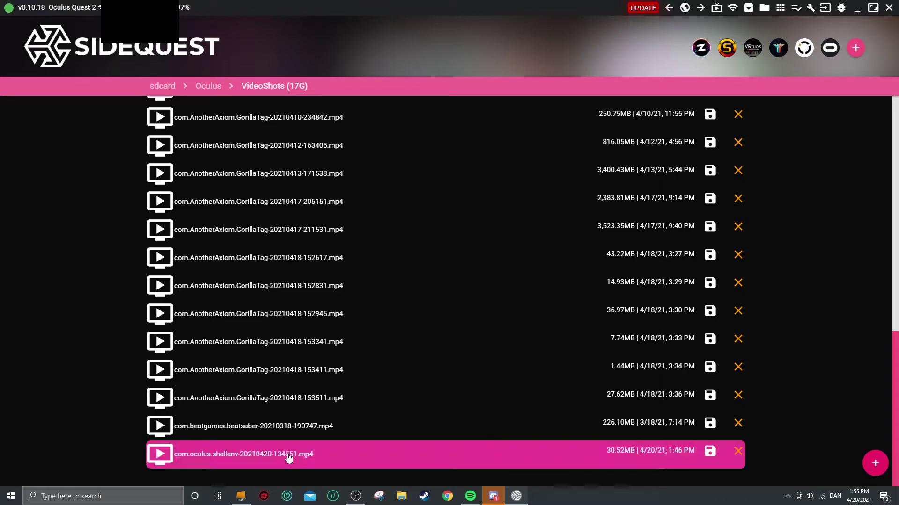
{"action": "left_click", "coordinate": [708, 453]}
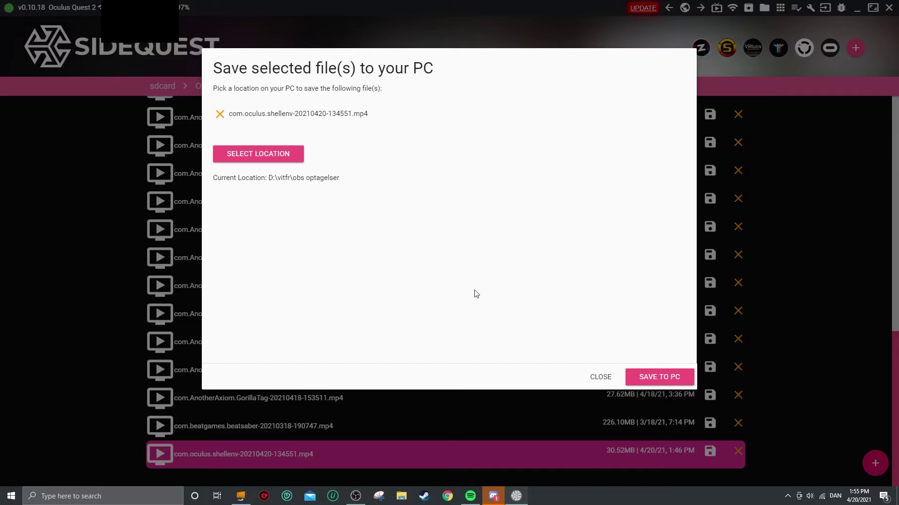
{"action": "left_click", "coordinate": [670, 375]}
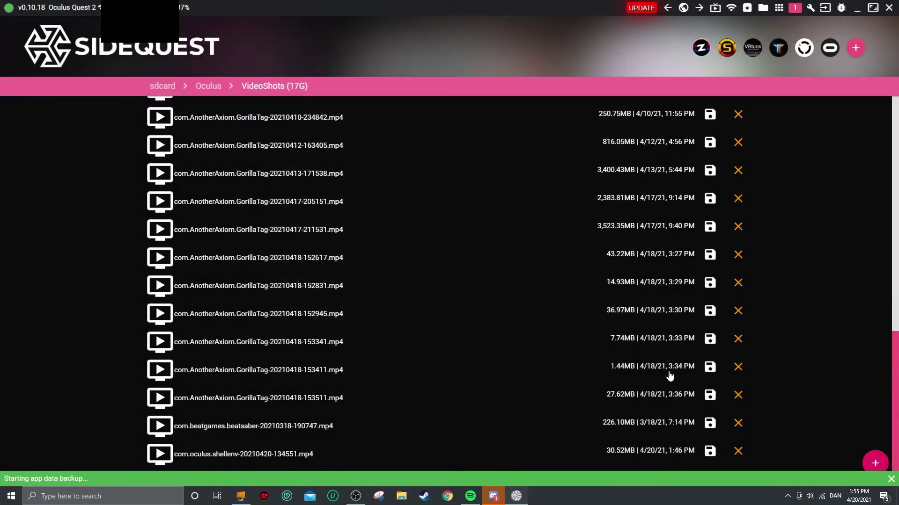
{"action": "left_click", "coordinate": [401, 503]}
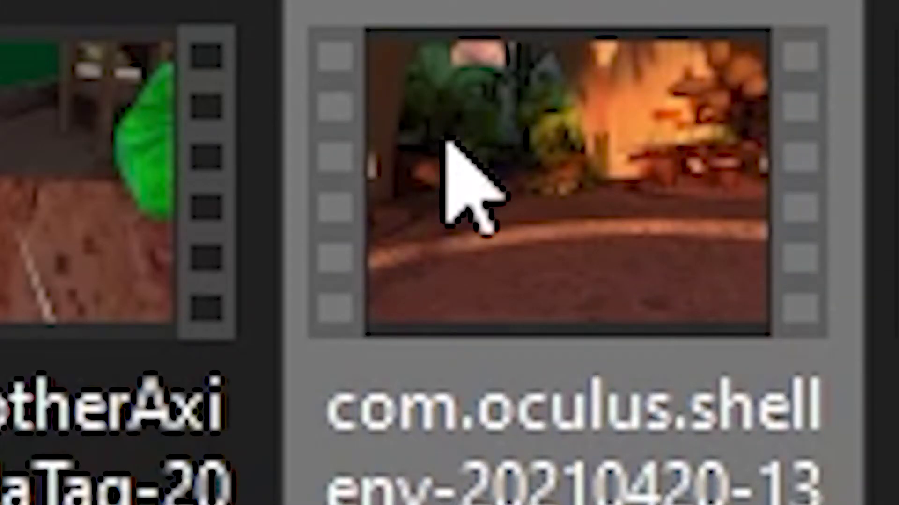
{"action": "double_click", "coordinate": [347, 257]}
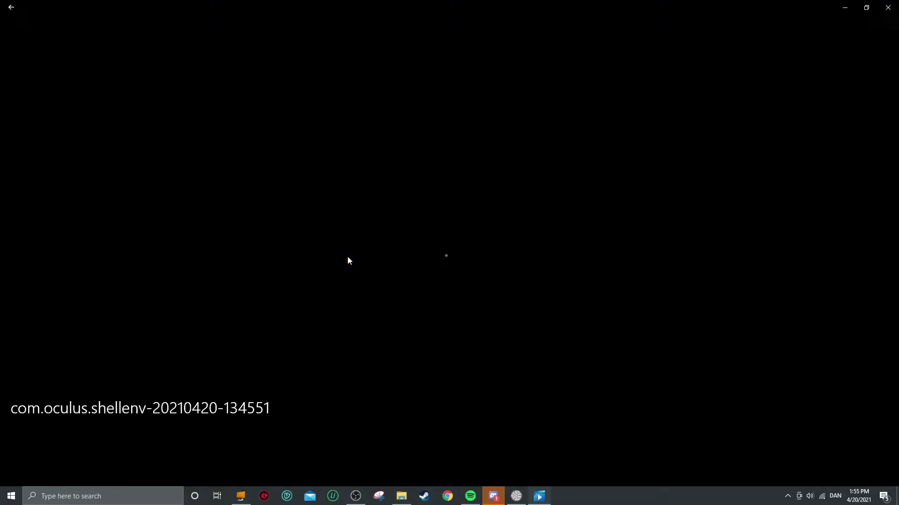